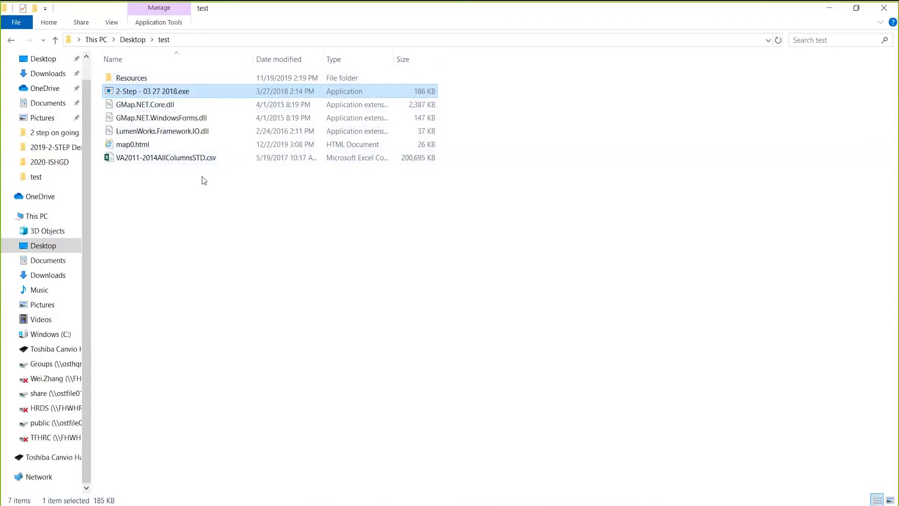
Launch 2-Step - 03 27 2018.exe from the test folder and load the VA2011-2014AllColumnsSTD.csv crash data
double_click(202, 92)
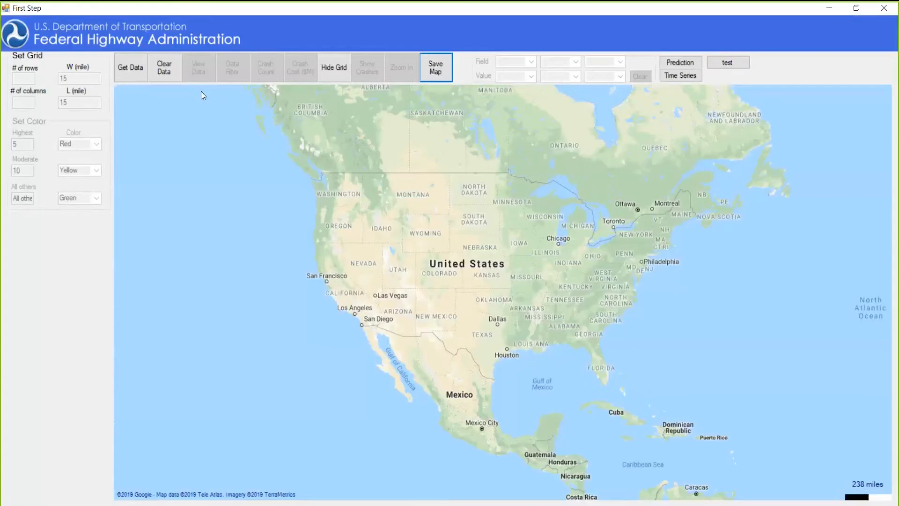
left_click(132, 67)
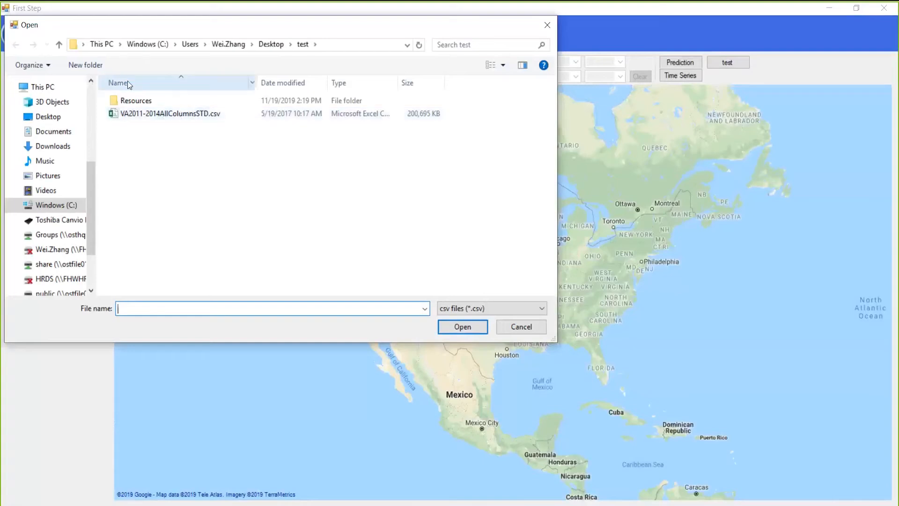
left_click(167, 115)
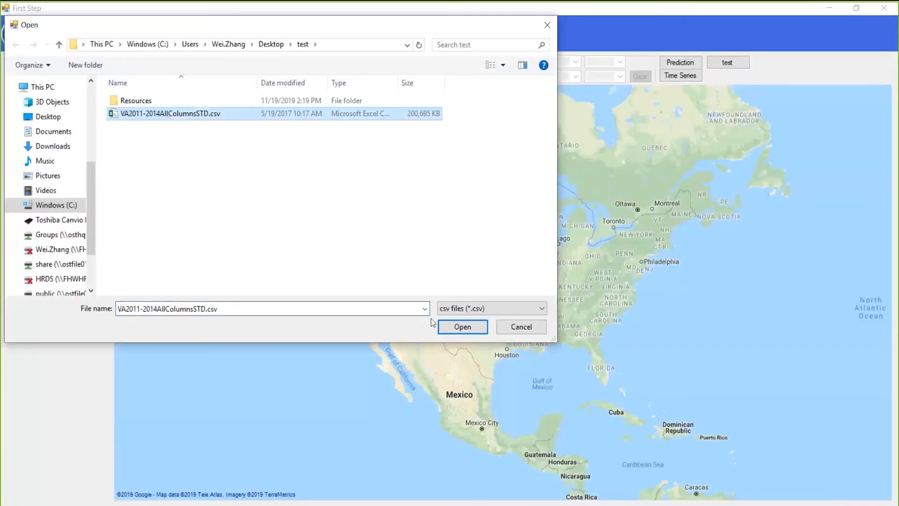
left_click(454, 330)
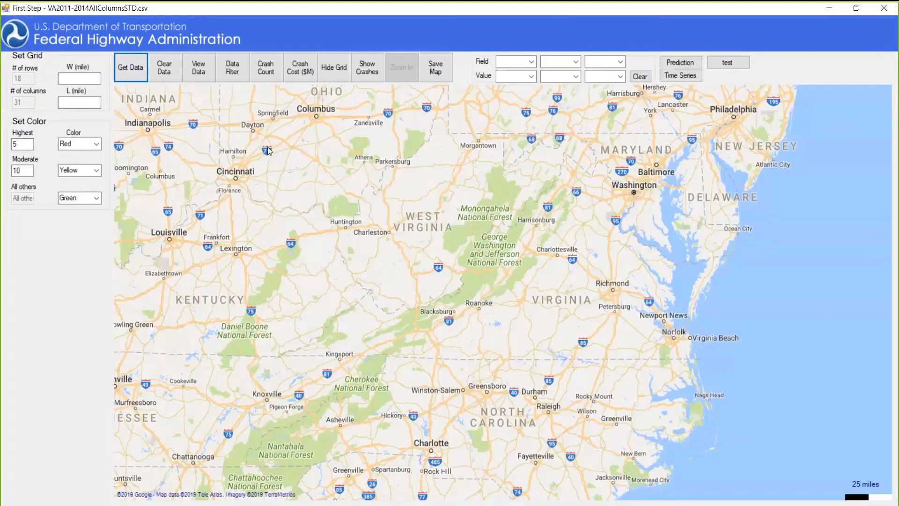
Show the individual crash markers across Virginia and hide them again, and display the crash count grid
left_click(366, 68)
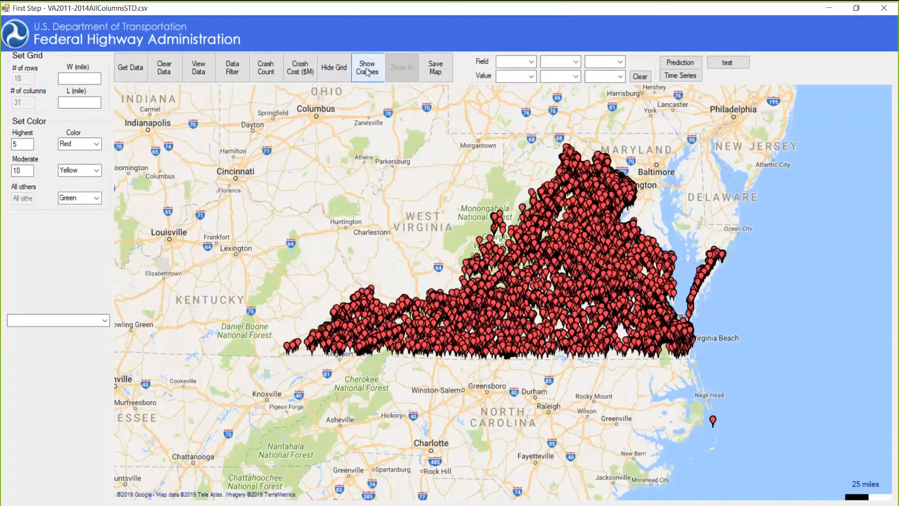
left_click(366, 71)
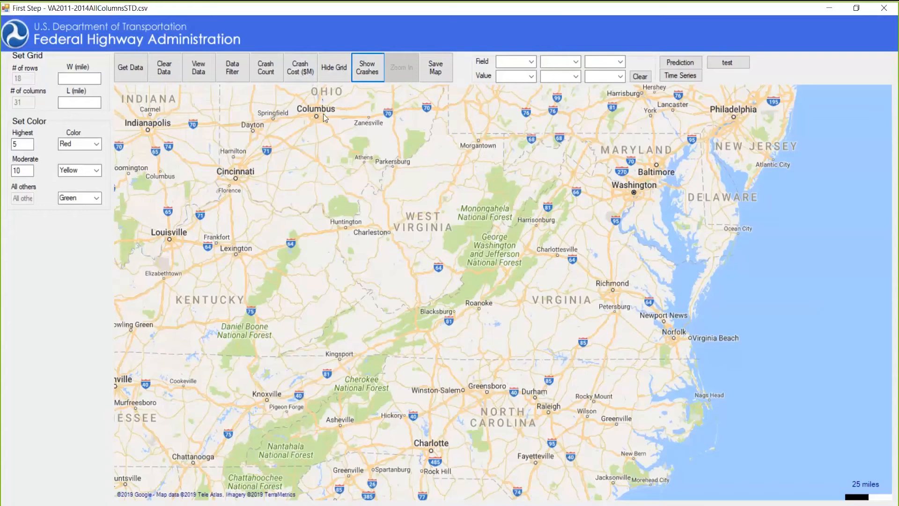
left_click(267, 75)
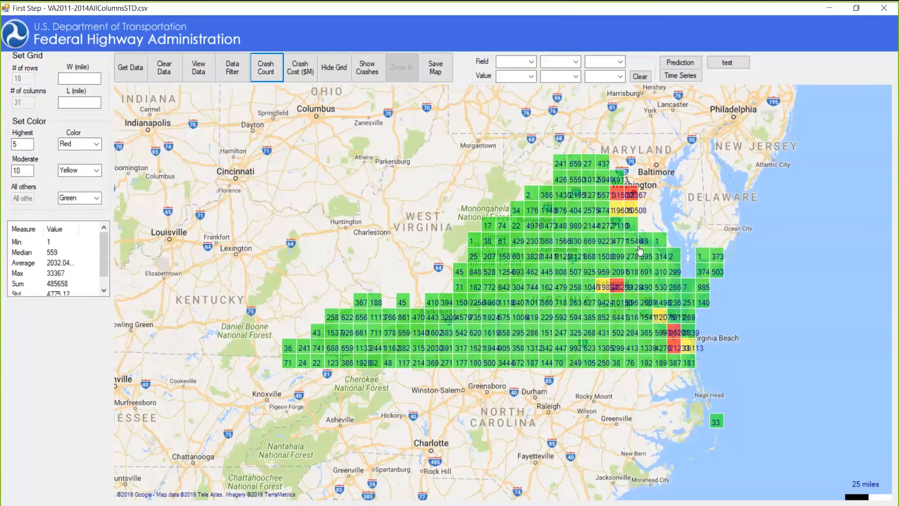
Set the number of highest-ranked grid cells colored red to 6
left_click(26, 146)
key("BackSpace")
type("6")
left_click(27, 172)
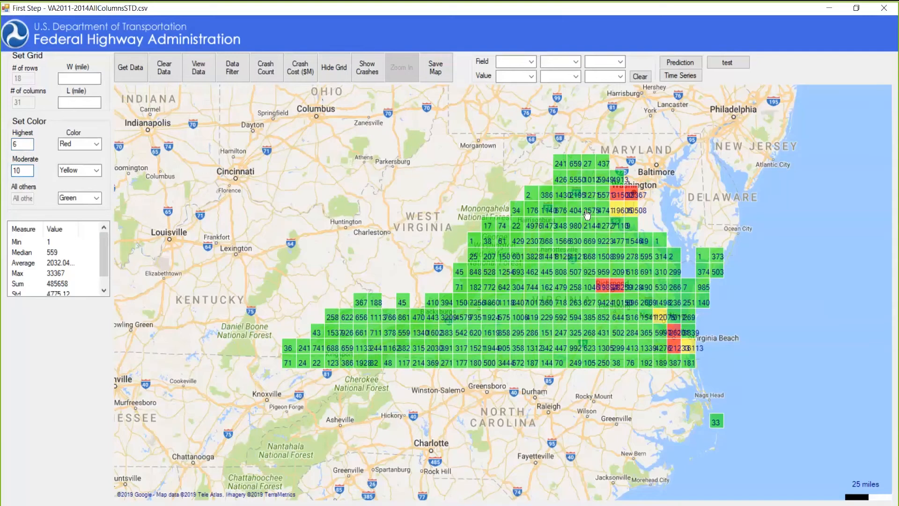
Zoom in on the western of the two red cells near Washington and display its crash counts on the finer grid
left_click(617, 195)
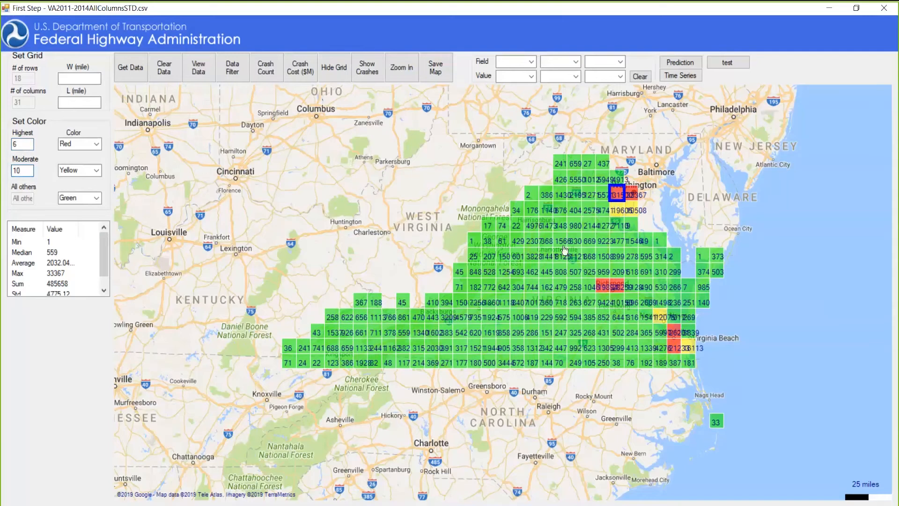
left_click(401, 68)
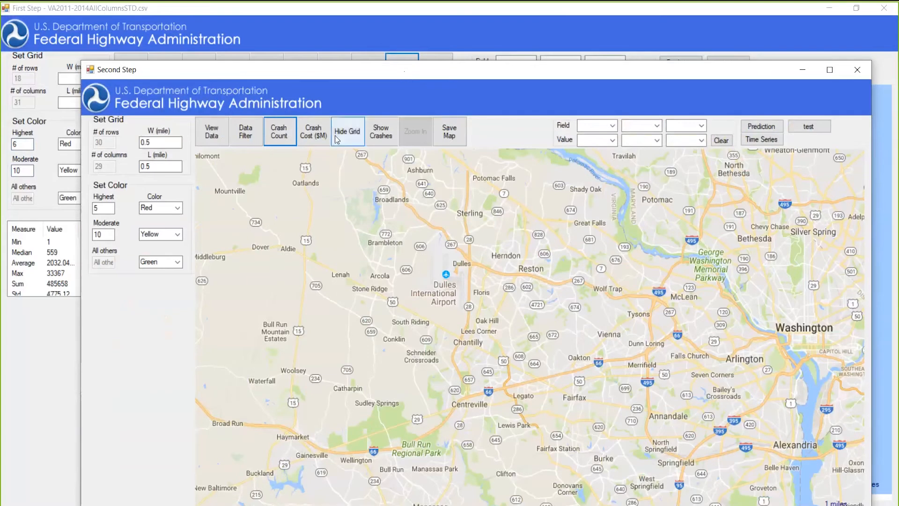
left_click(283, 136)
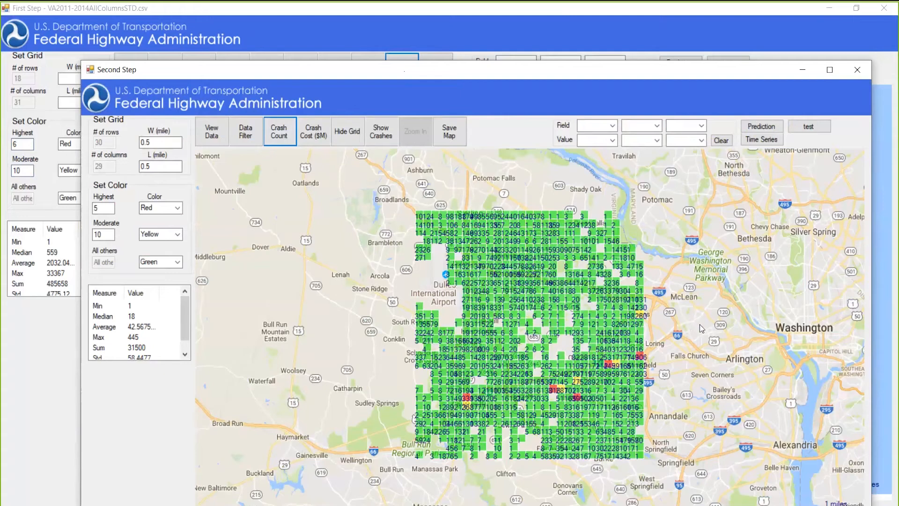
Zoom in on the red cell with 385 crashes and categorize its crash markers by MAXSEV
scroll(701, 328, "up", 1)
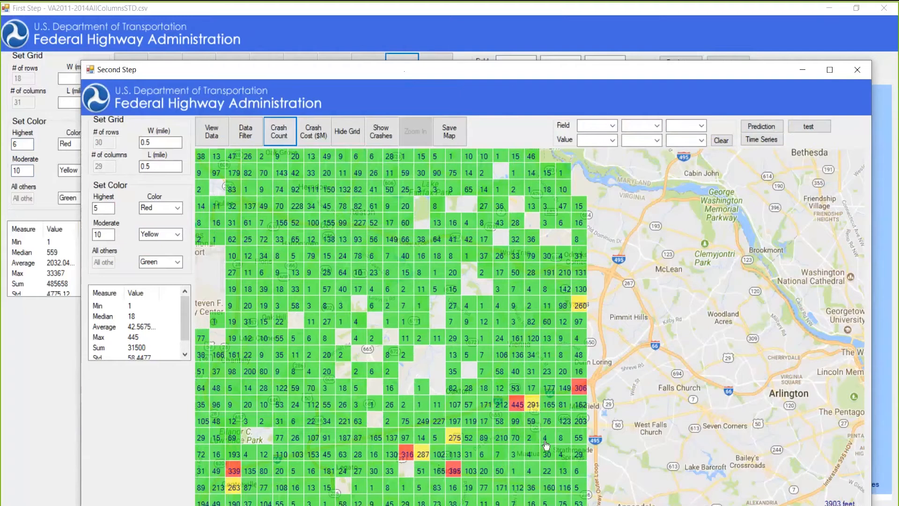
left_click(454, 470)
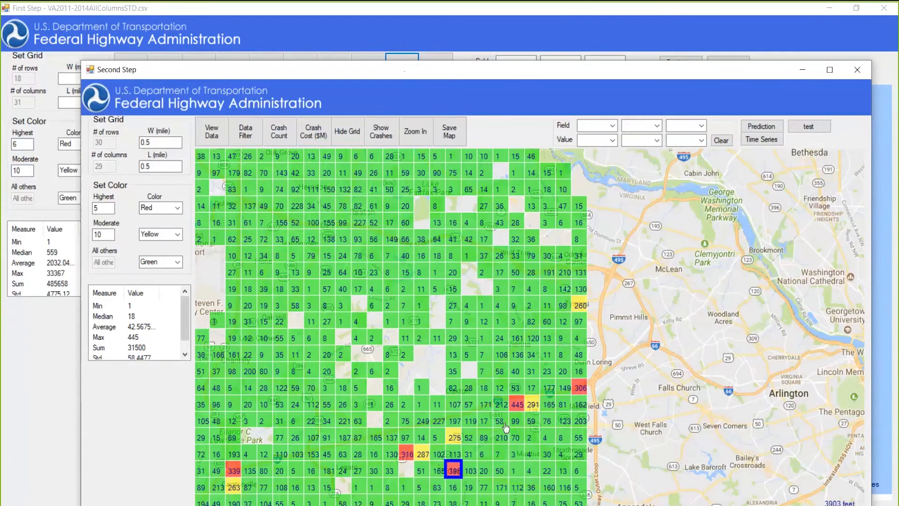
left_click(417, 134)
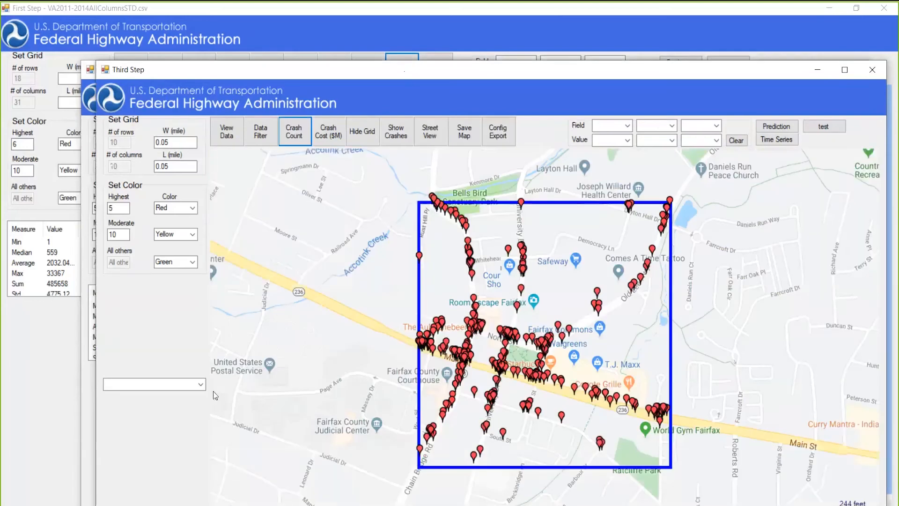
left_click(201, 384)
left_click(176, 403)
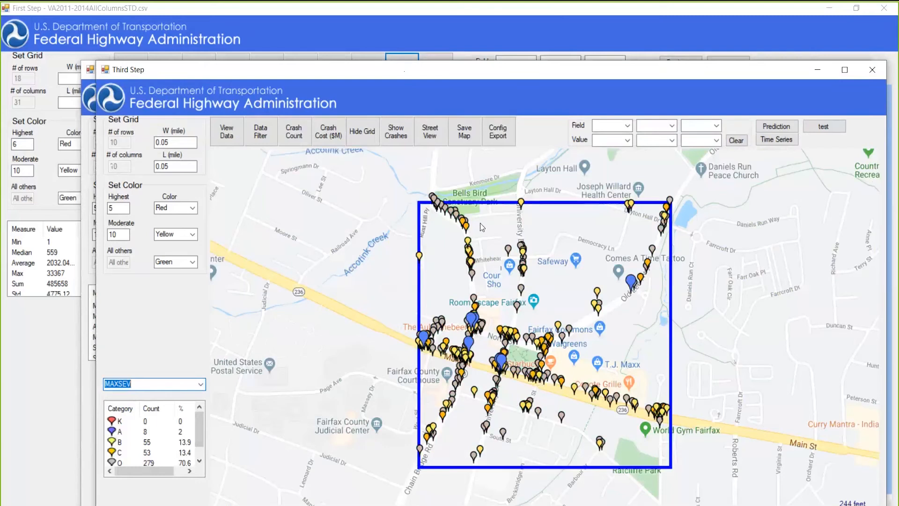
Review the crash records table for this cell, and close both the table and the Third Step window
left_click(229, 139)
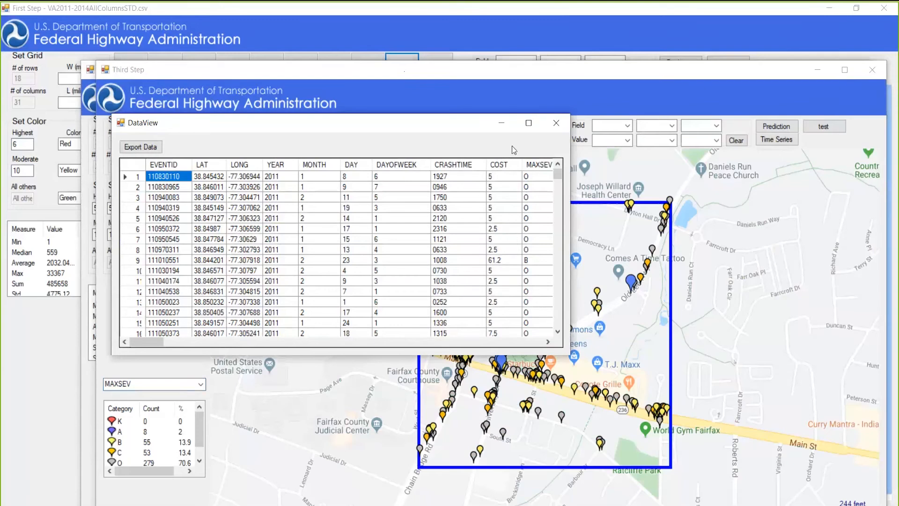
left_click(556, 124)
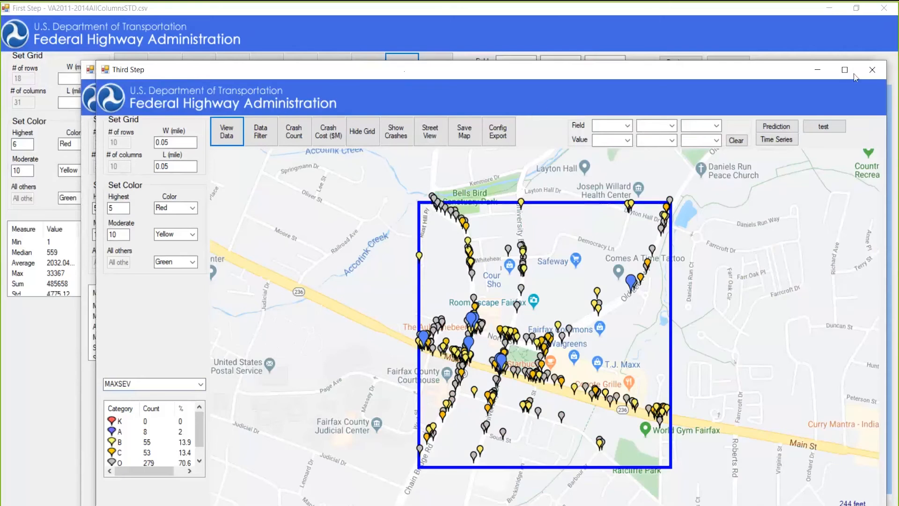
left_click(881, 74)
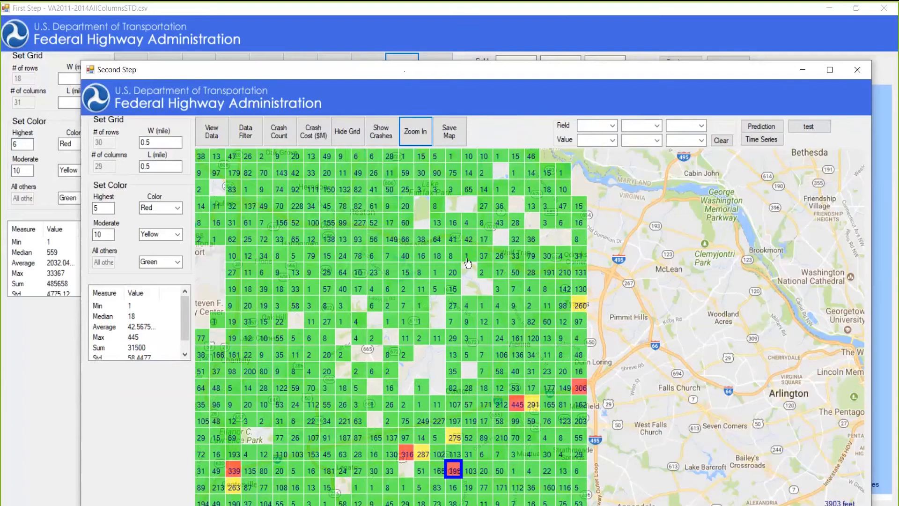
Display the grid by crash cost and zoom in on the two adjacent red cells valued 22.9 and 17.1
left_click(313, 136)
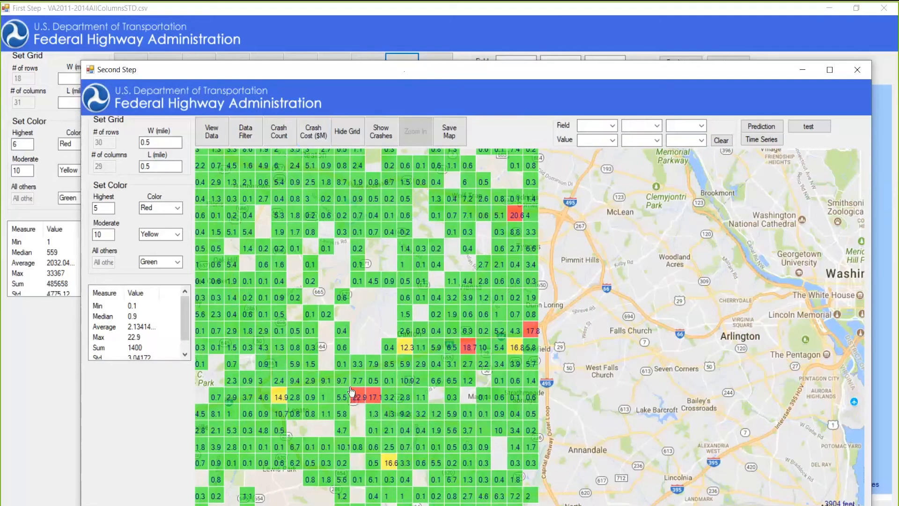
left_click_drag(350, 389, 380, 400)
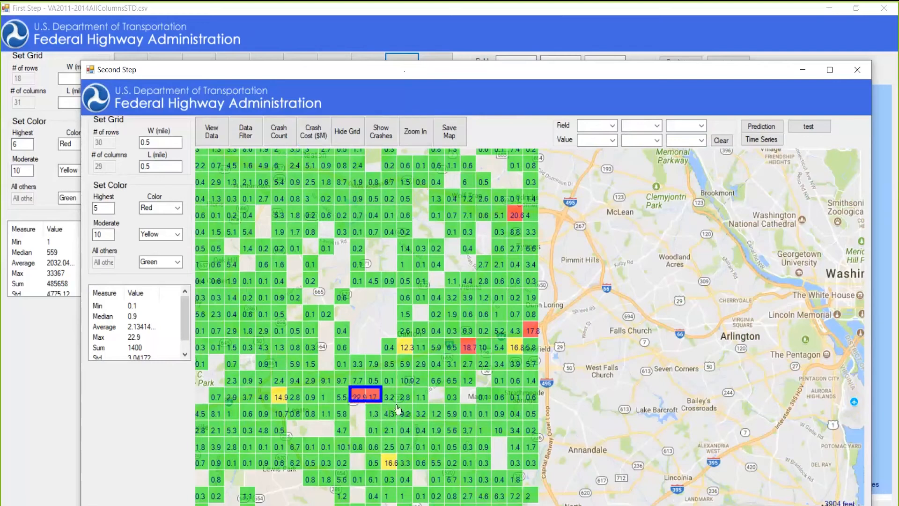
left_click(417, 144)
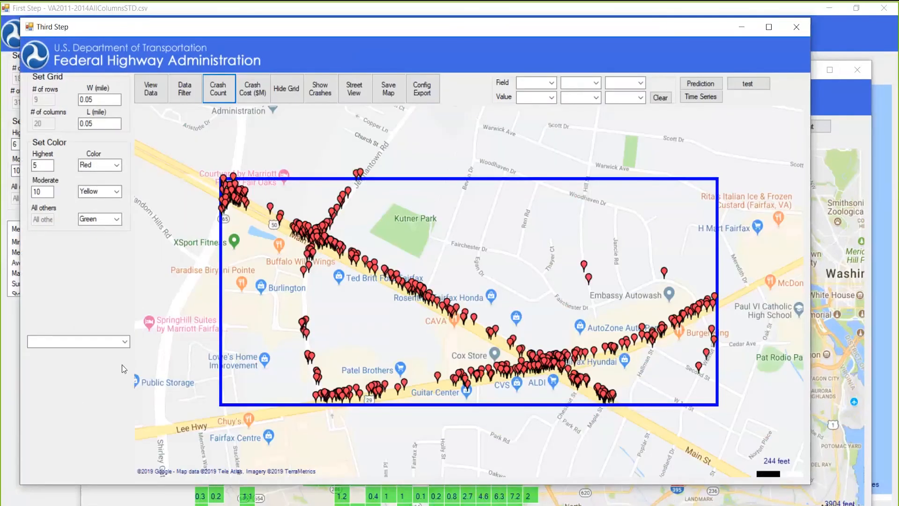
Categorize the crashes in the two-cell area by MAXSEV and examine the severity category breakdown
left_click(125, 343)
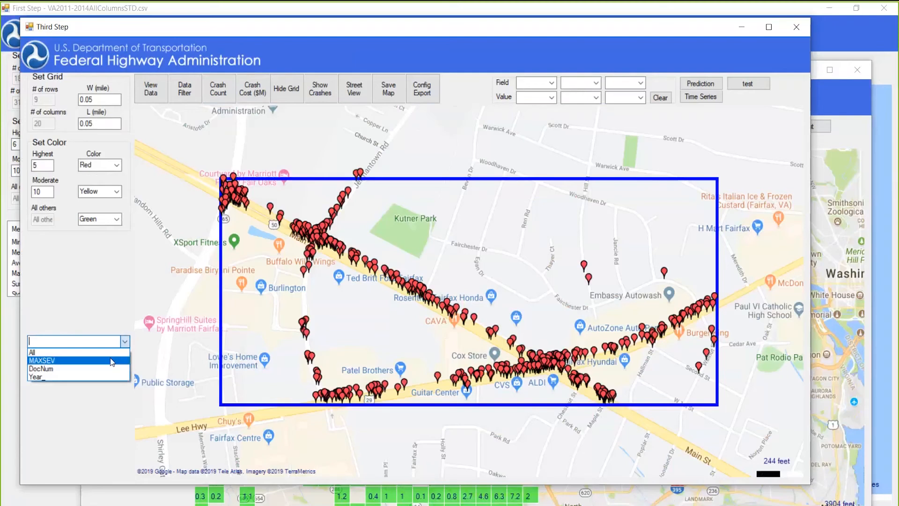
left_click(144, 380)
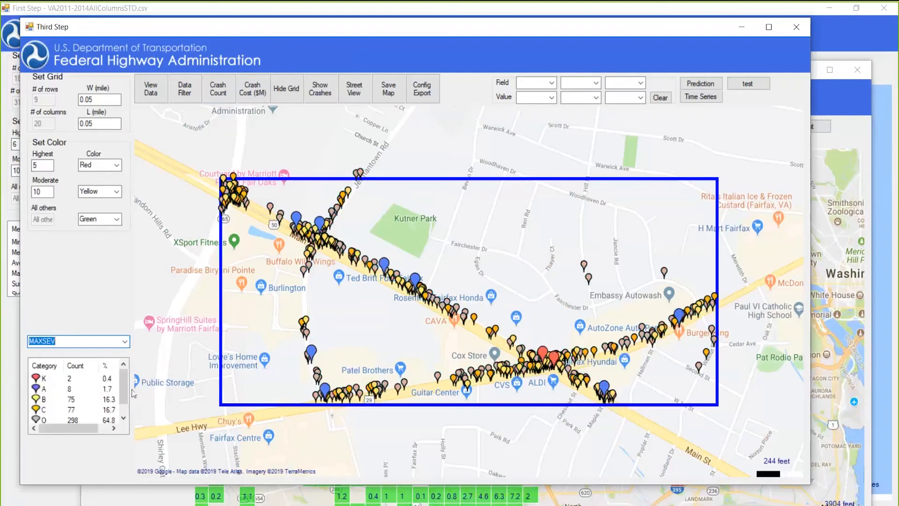
left_click_drag(125, 390, 126, 401)
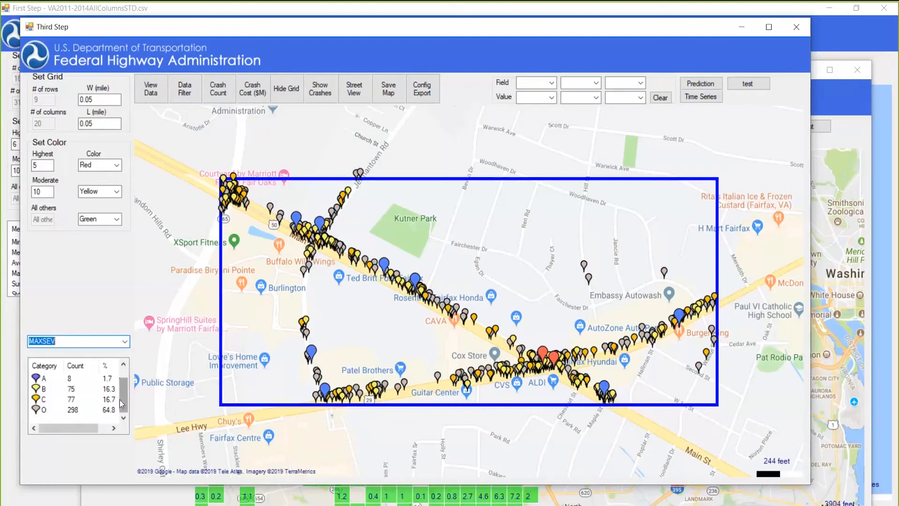
mouse_move(119, 400)
left_mouse_down()
mouse_move(121, 389)
mouse_move(120, 409)
mouse_move(122, 397)
left_mouse_up()
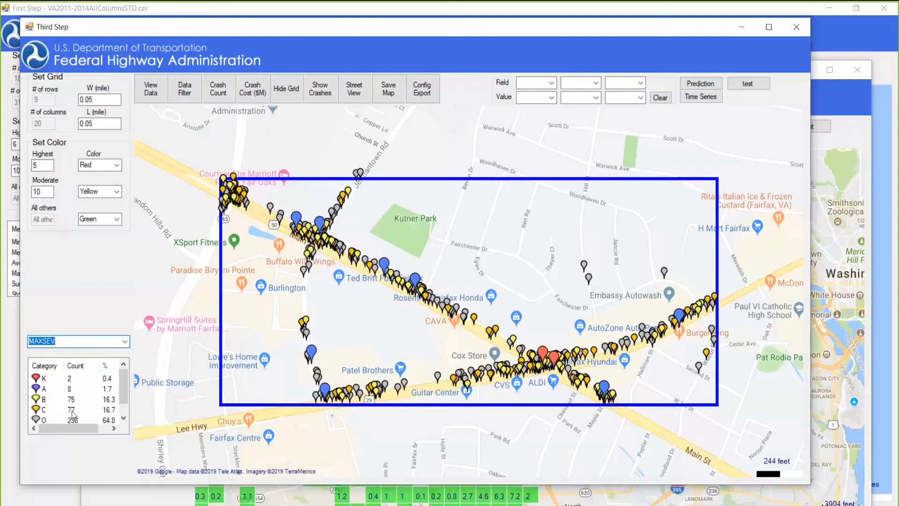
left_click_drag(123, 395, 122, 402)
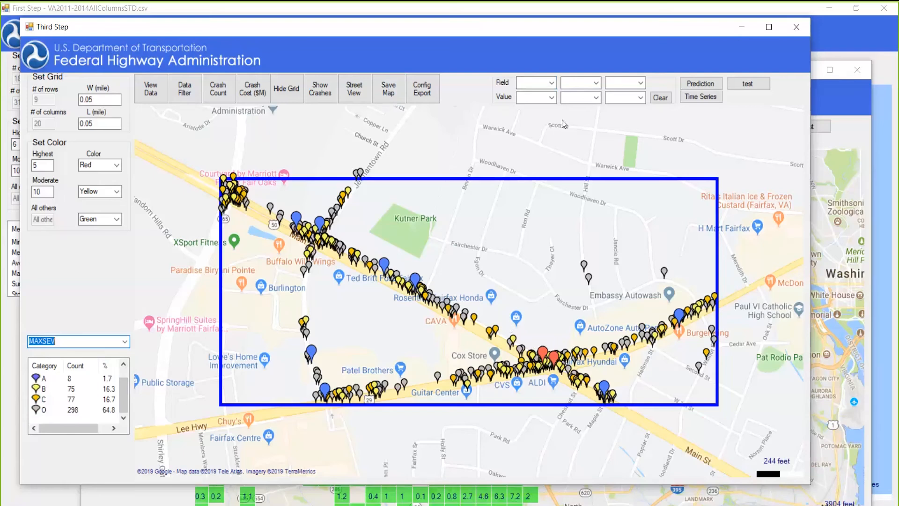
Filter the displayed crashes by the Year_ field with the value 2011
left_click(536, 83)
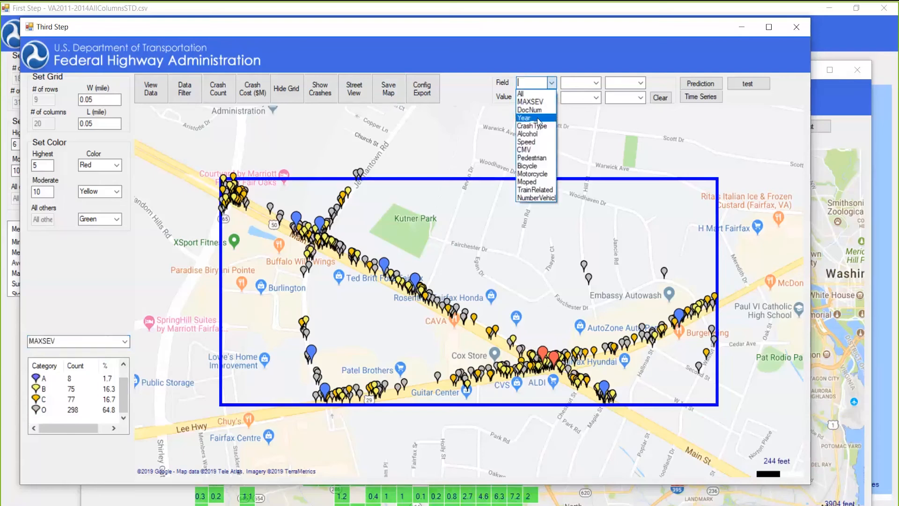
left_click(538, 117)
left_click(551, 99)
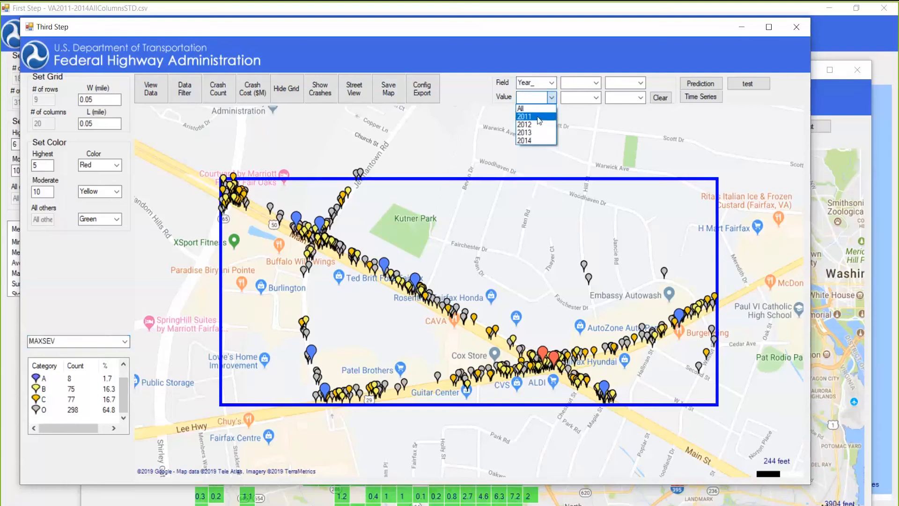
left_click(538, 116)
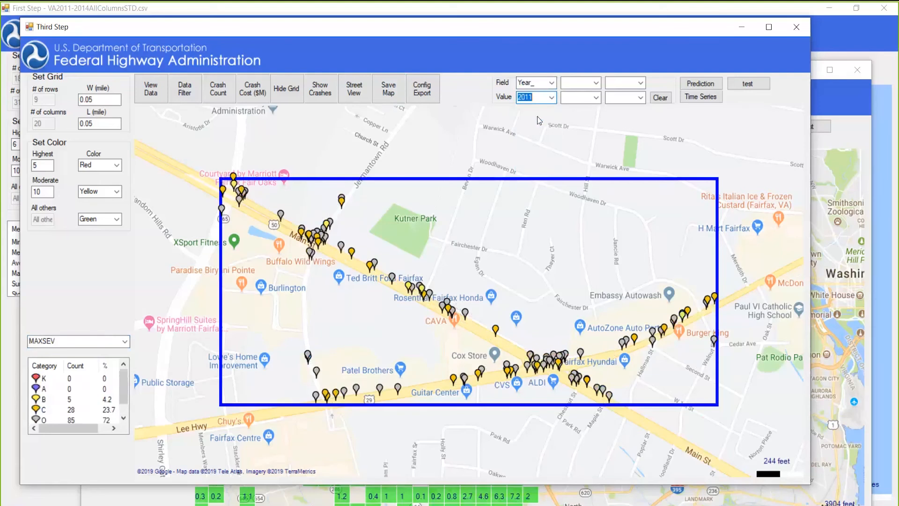
Switch the year filter to 2012, 2013 and 2014 in turn to compare each year's crashes
left_click(553, 98)
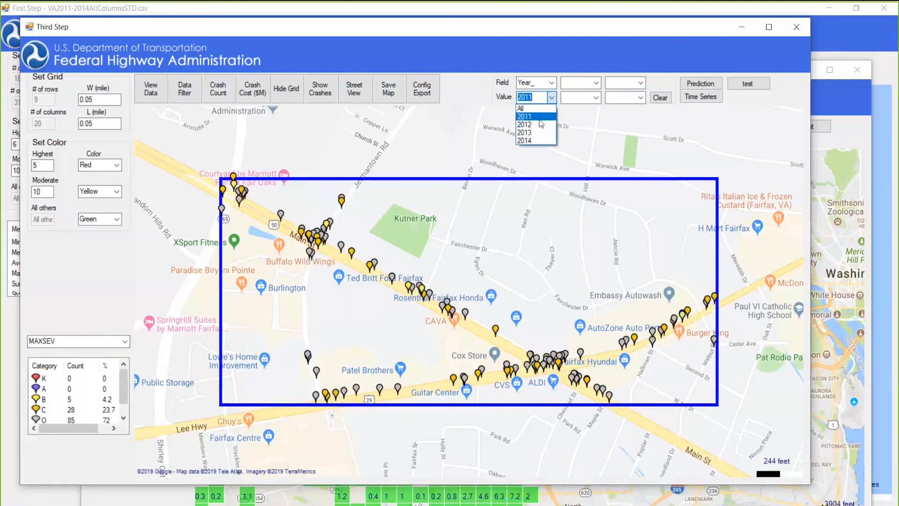
left_click(538, 124)
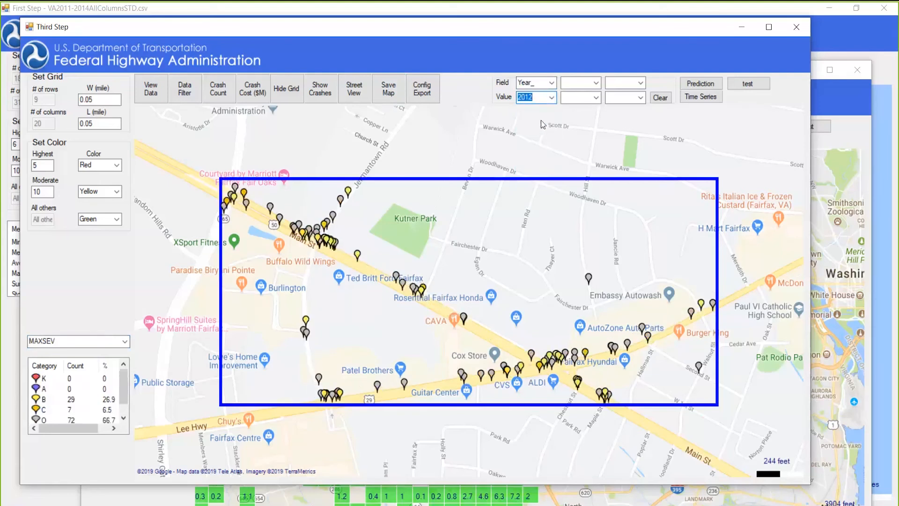
left_click(553, 97)
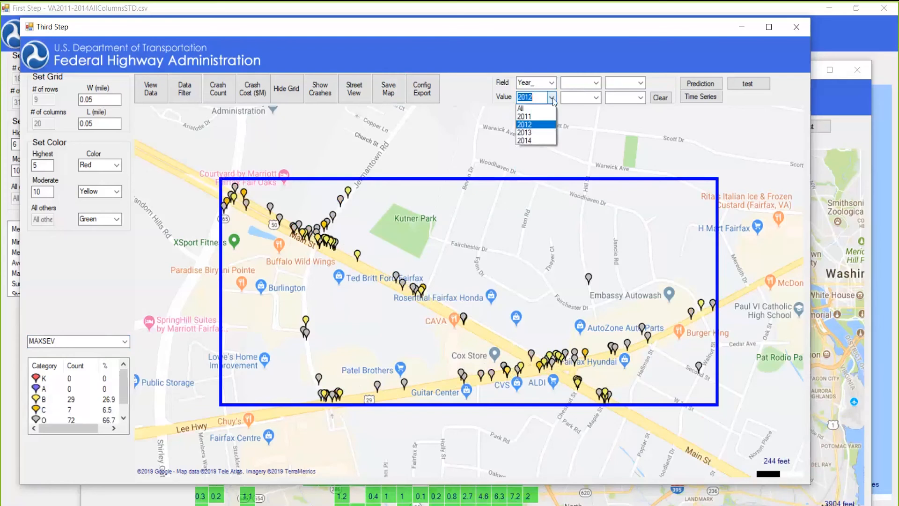
left_click(534, 133)
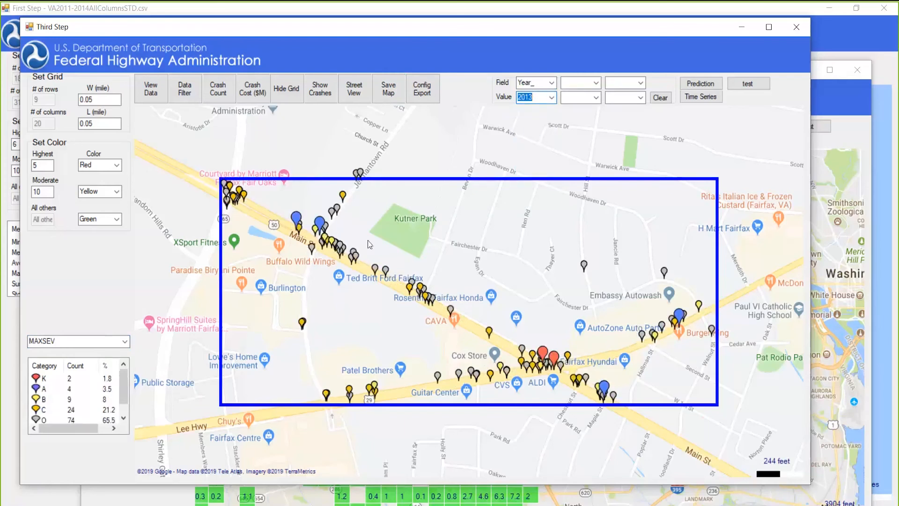
left_click(553, 99)
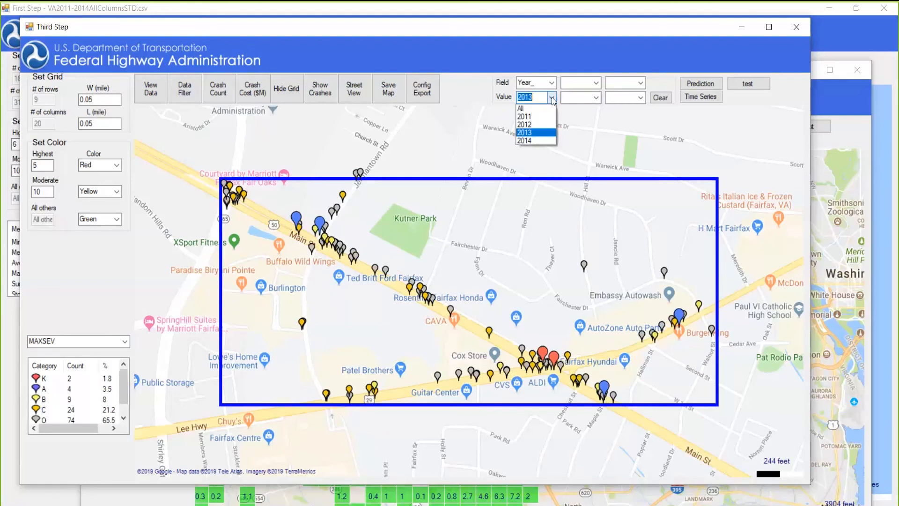
left_click(535, 139)
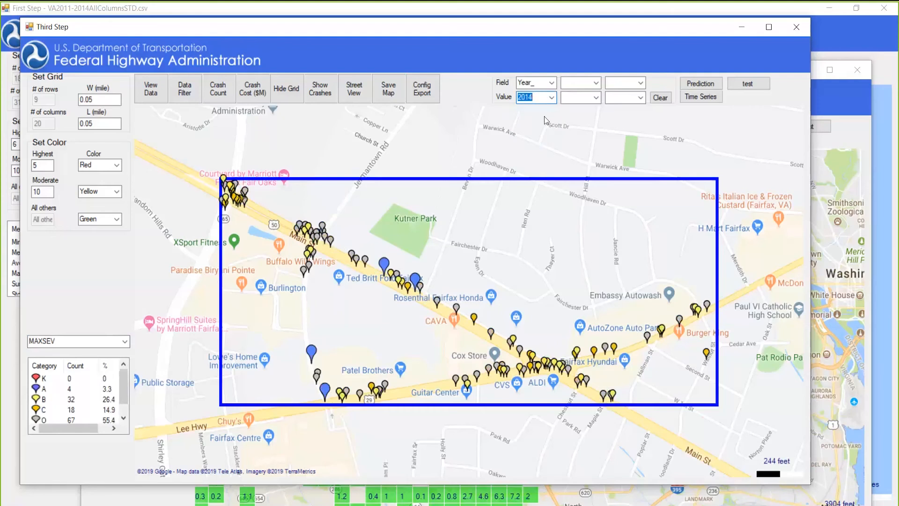
Reset the filter field to All, and close the third-step and second-step windows to return to the statewide grid
left_click(551, 83)
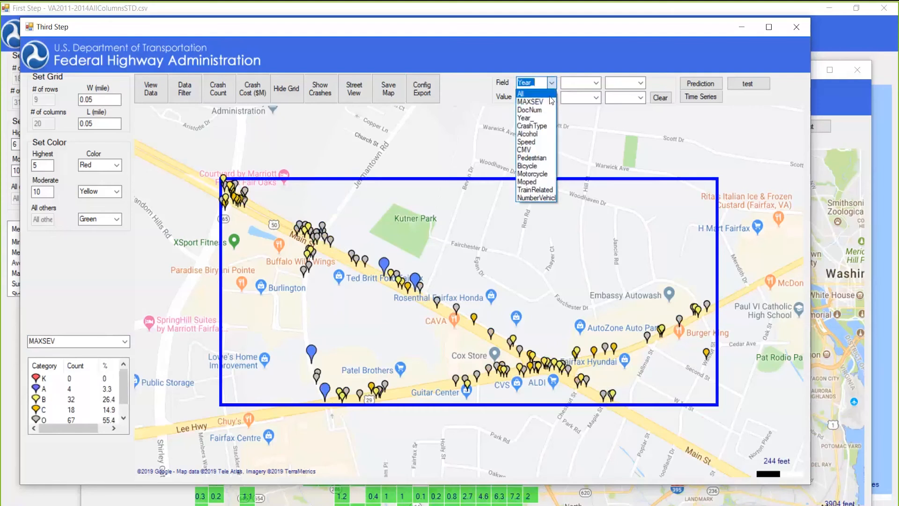
left_click(550, 96)
left_click(552, 97)
left_click(538, 98)
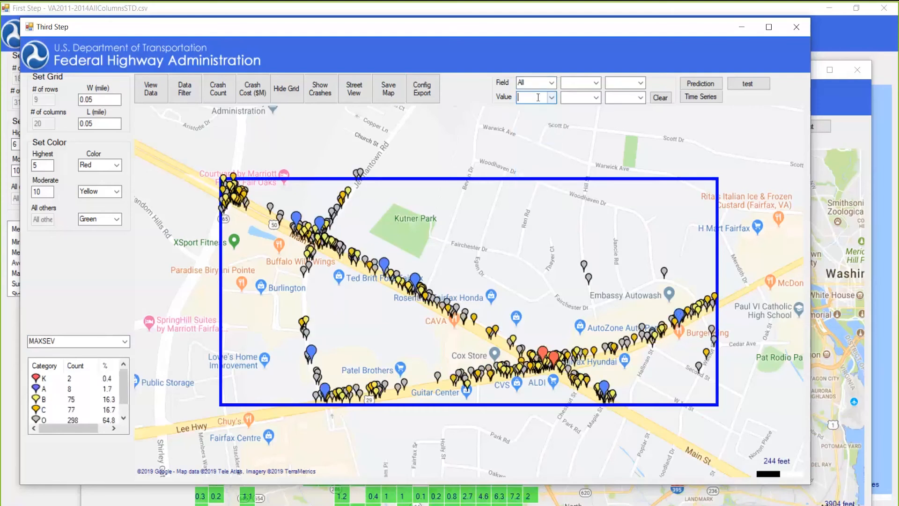
left_click(797, 27)
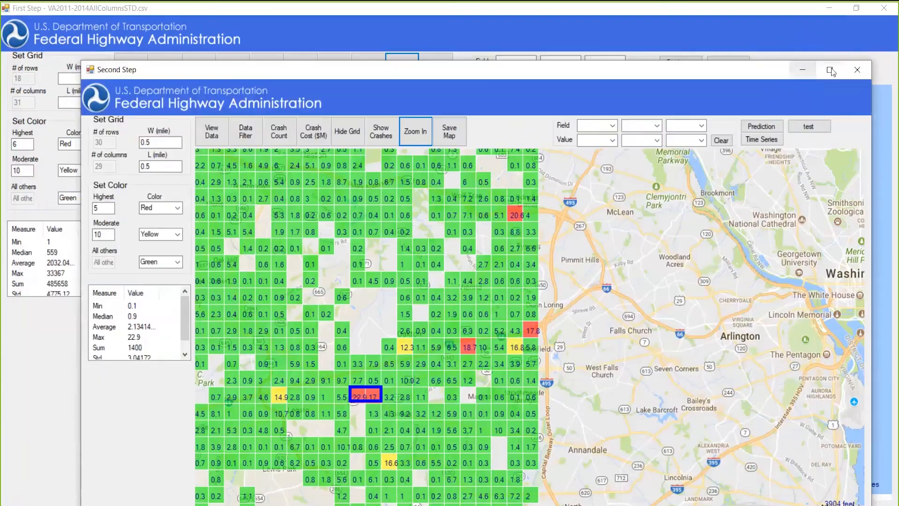
left_click(858, 70)
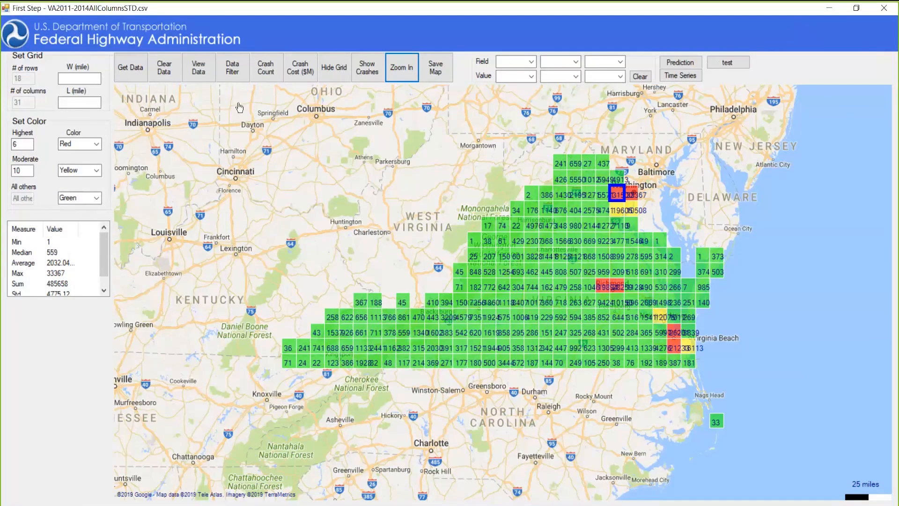
Build a data filter for Pedestrian = YES and query the statewide crash data with it
left_click(237, 73)
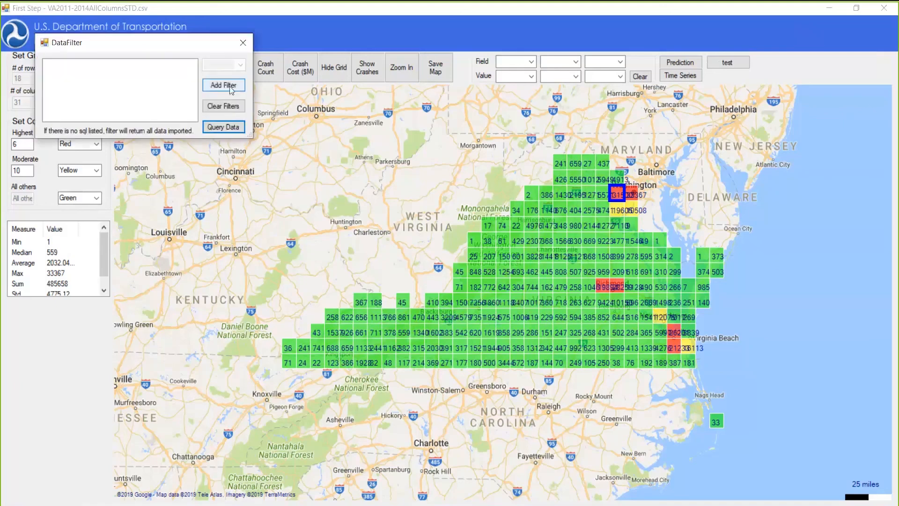
left_click(230, 87)
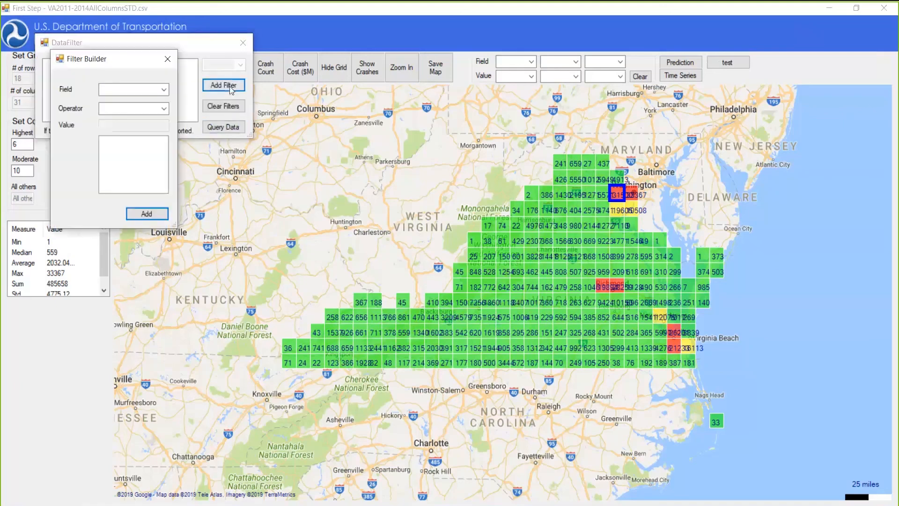
left_click(164, 90)
mouse_move(165, 117)
left_mouse_down()
mouse_move(165, 262)
mouse_move(179, 115)
left_mouse_up()
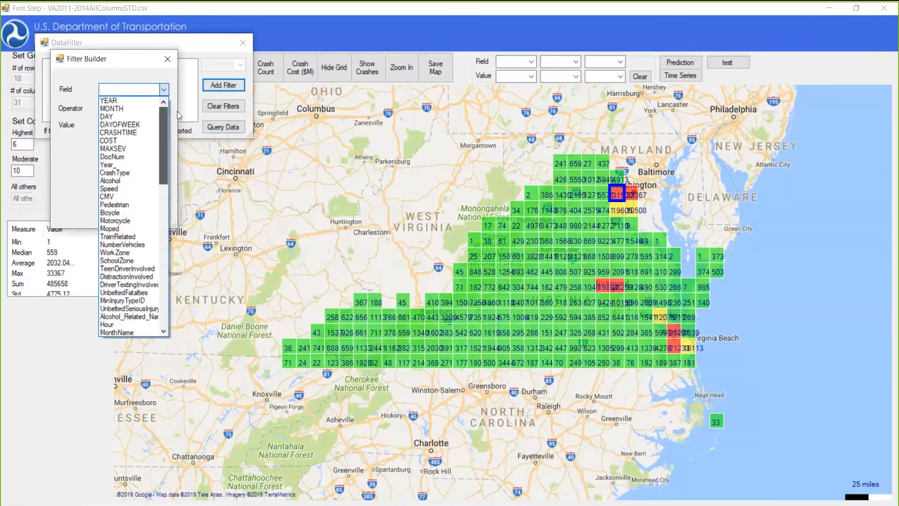
left_click_drag(163, 128, 164, 139)
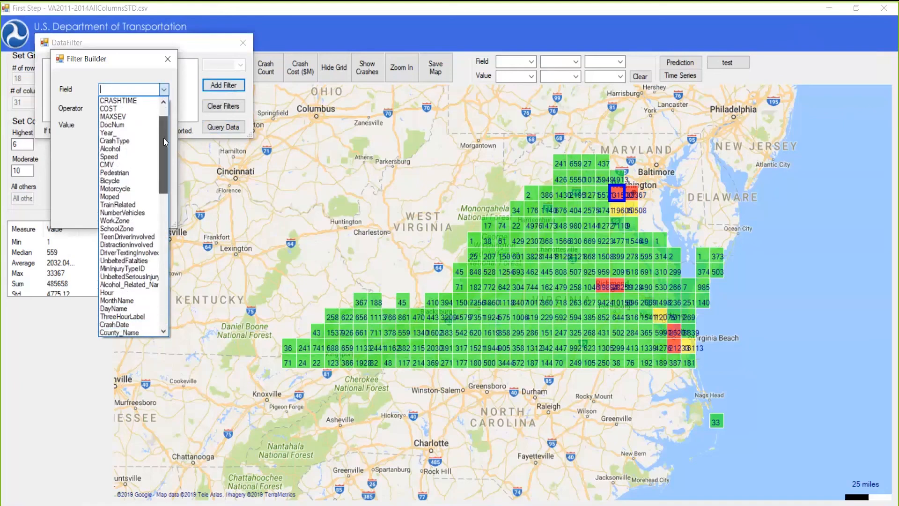
left_click(138, 173)
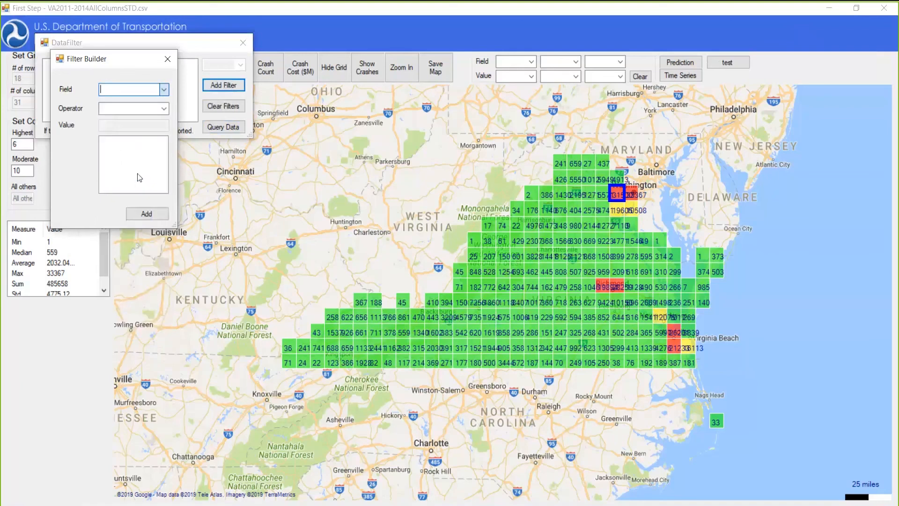
left_click(164, 108)
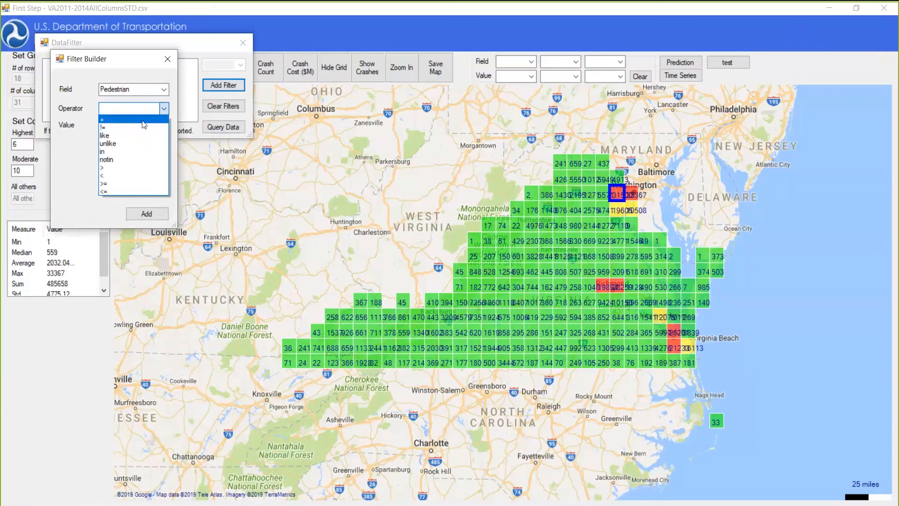
left_click(144, 120)
left_click(114, 149)
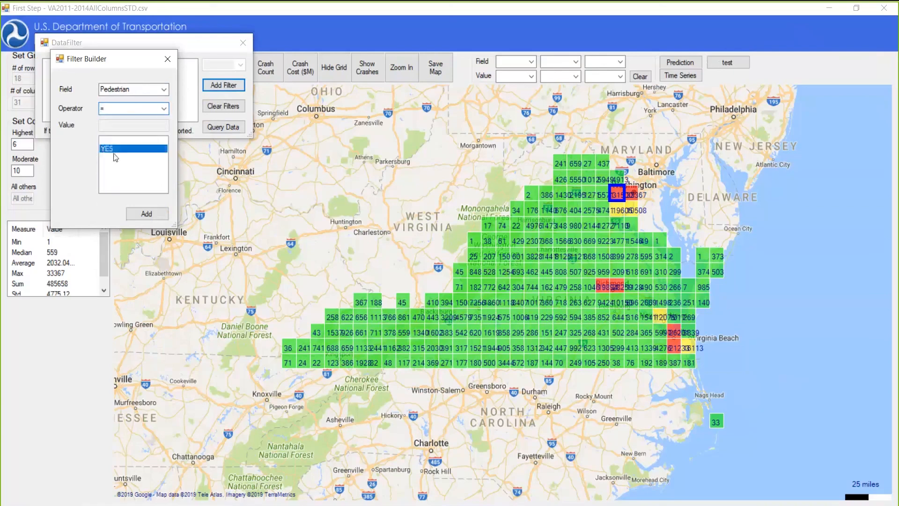
left_click(146, 214)
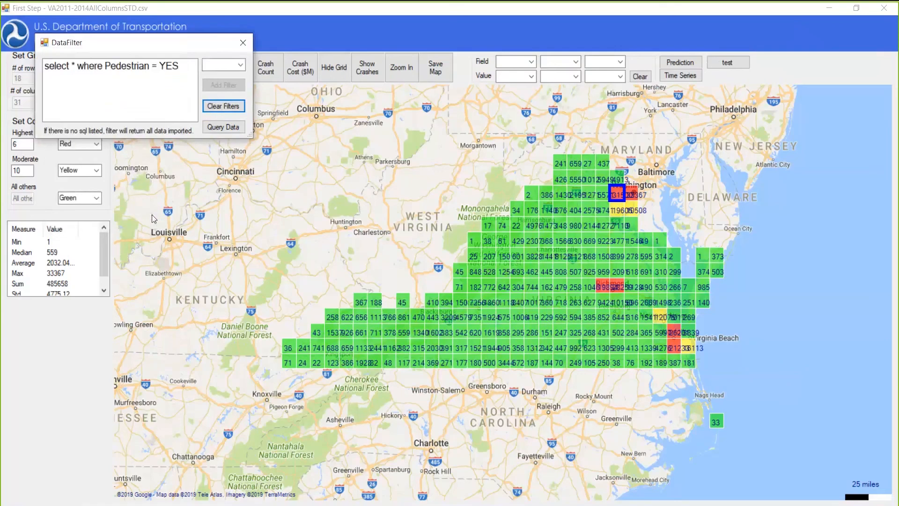
left_click(223, 128)
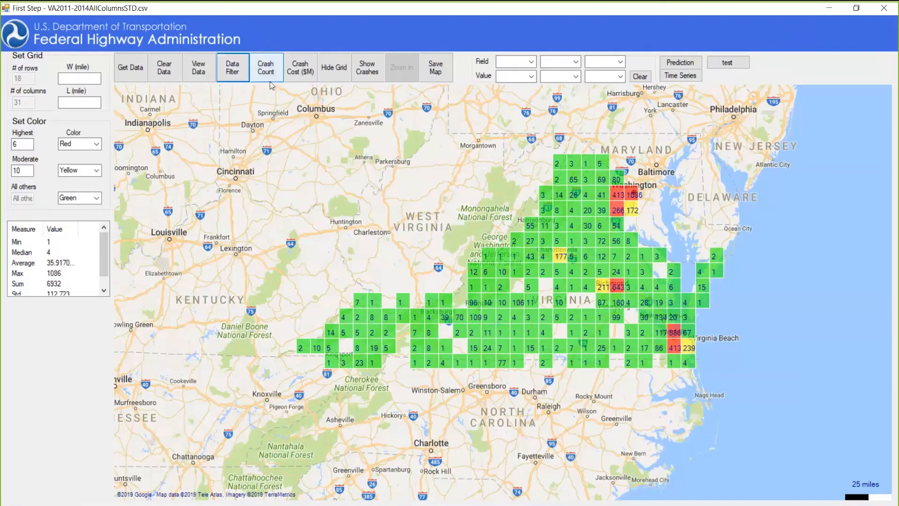
Display the filtered statewide grid by crash cost and zoom in on the red cell valued 116 west of Washington
left_click(306, 71)
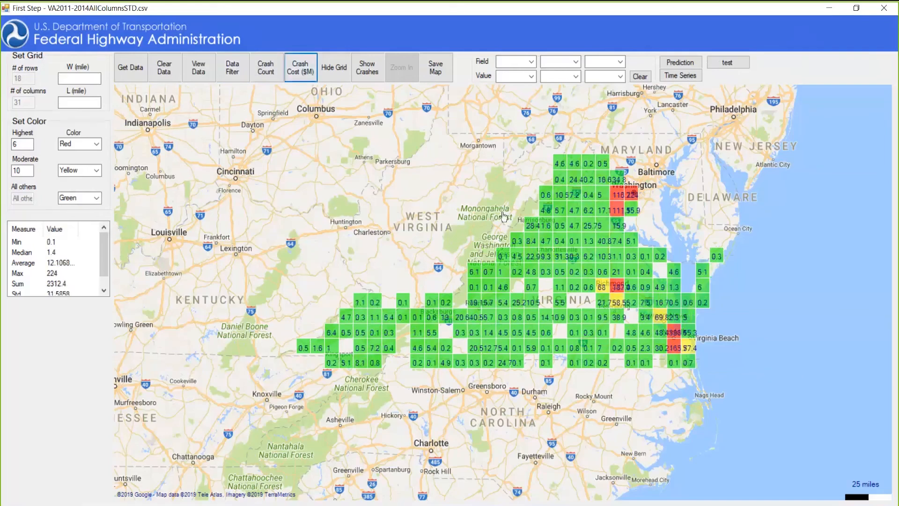
left_click(616, 207)
left_click(616, 208)
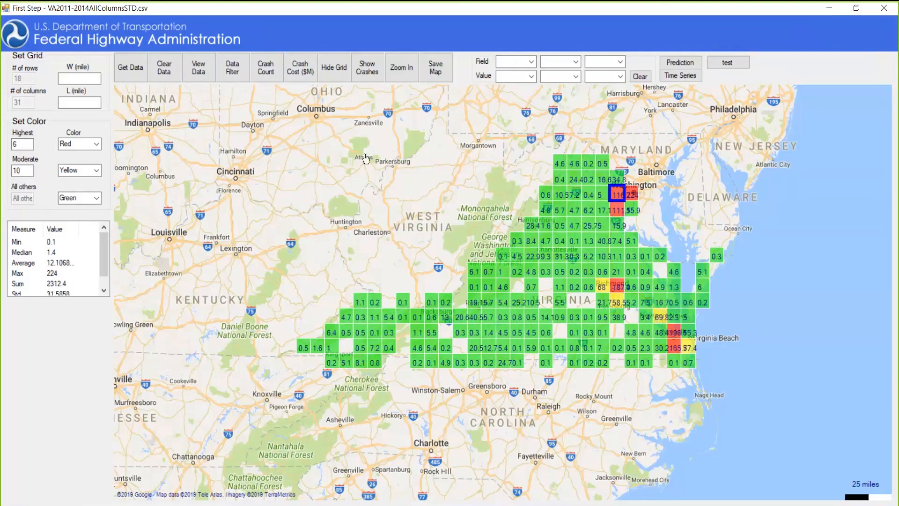
left_click(399, 74)
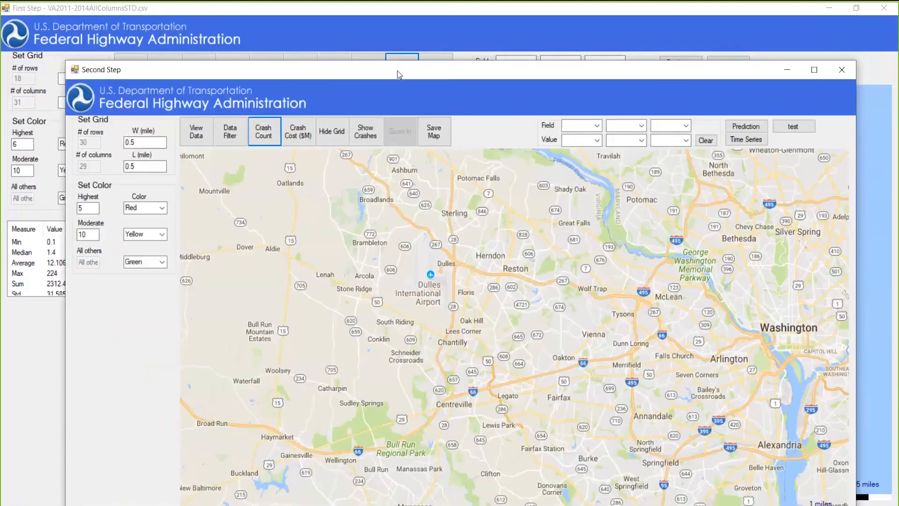
Display the second-step grid by crash cost and zoom in on the red 10.1 cell near Dunn Loring
left_click(302, 135)
scroll(774, 393, "up", 1)
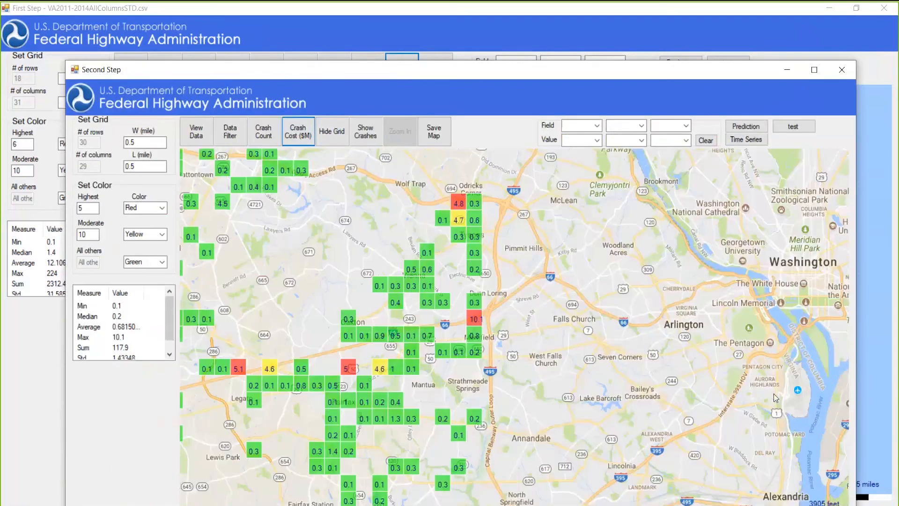
left_click_drag(610, 381, 671, 392)
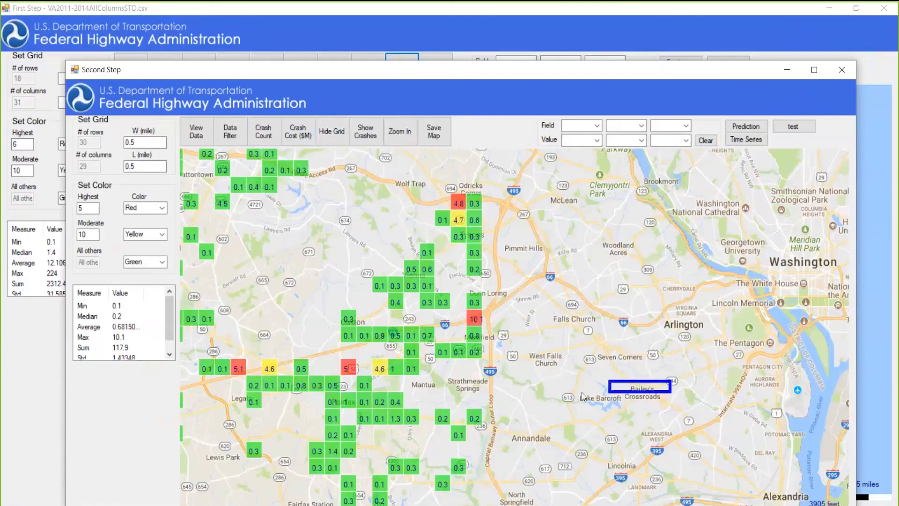
left_click_drag(538, 338, 620, 350)
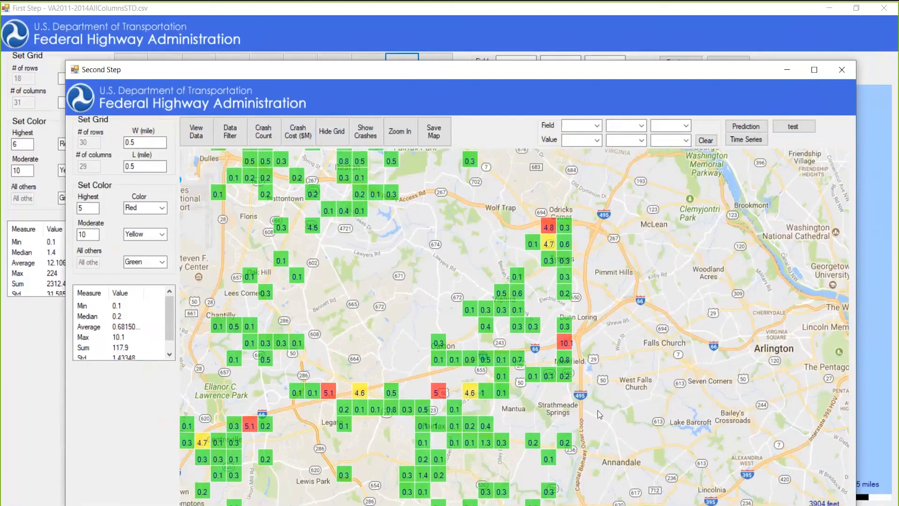
left_click(564, 343)
left_click(401, 133)
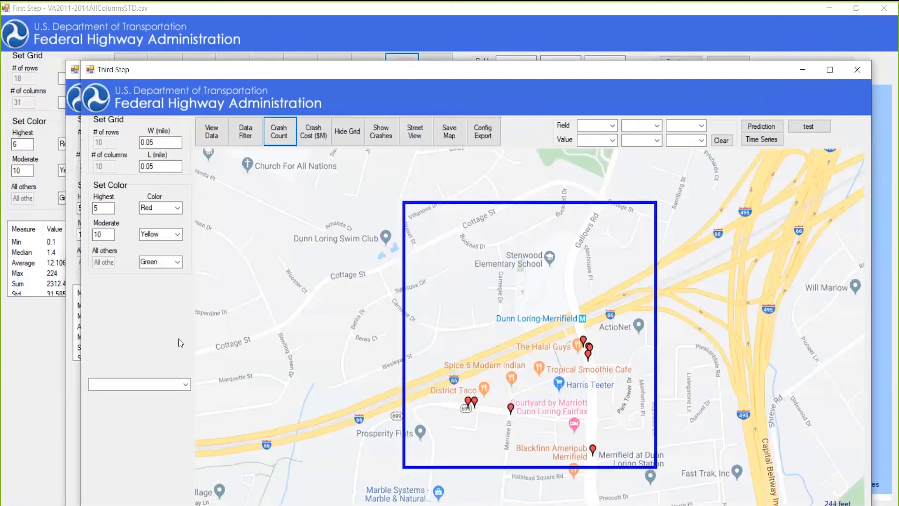
Categorize the cell's pedestrian crashes by MAXSEV and review their data records across to the Pedestrian column
left_click(186, 384)
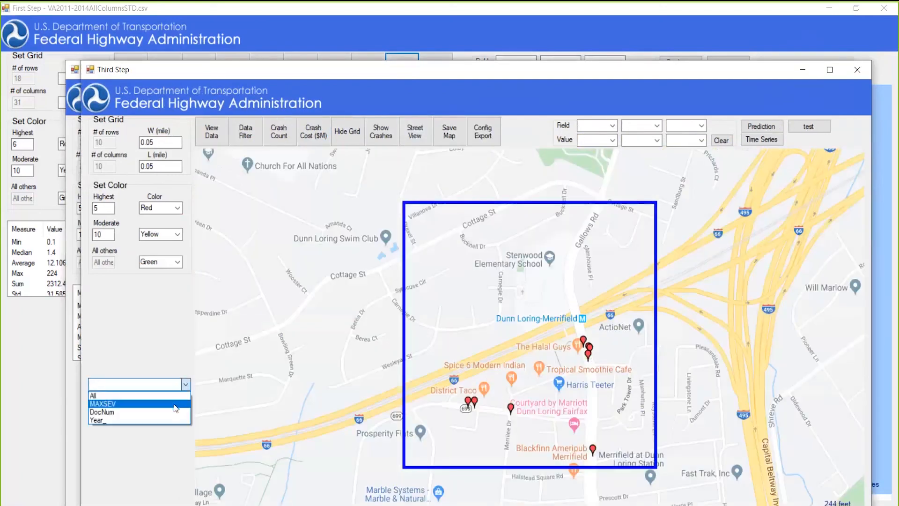
left_click(173, 403)
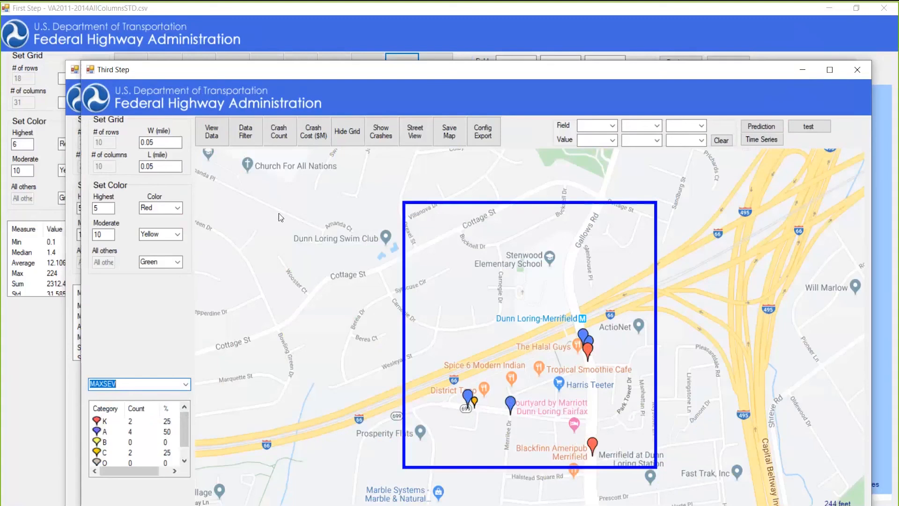
left_click(217, 136)
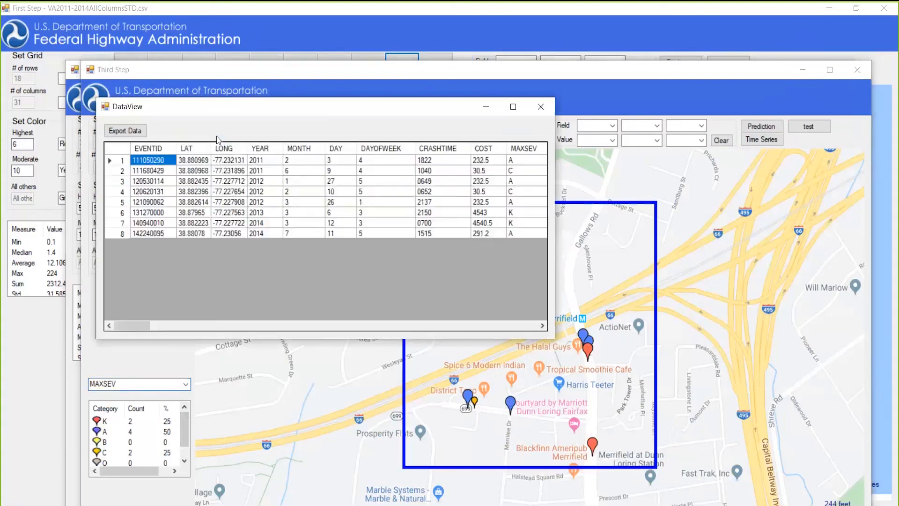
left_click_drag(140, 325, 169, 332)
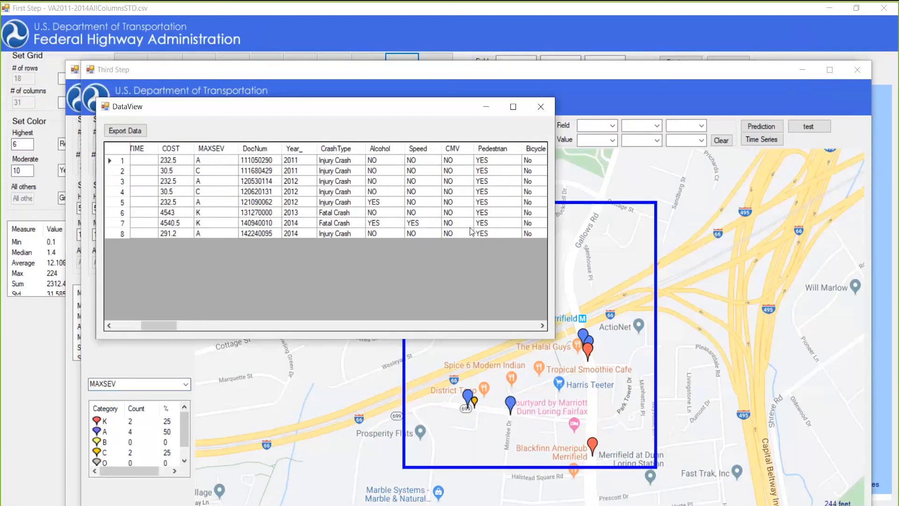
left_click(540, 106)
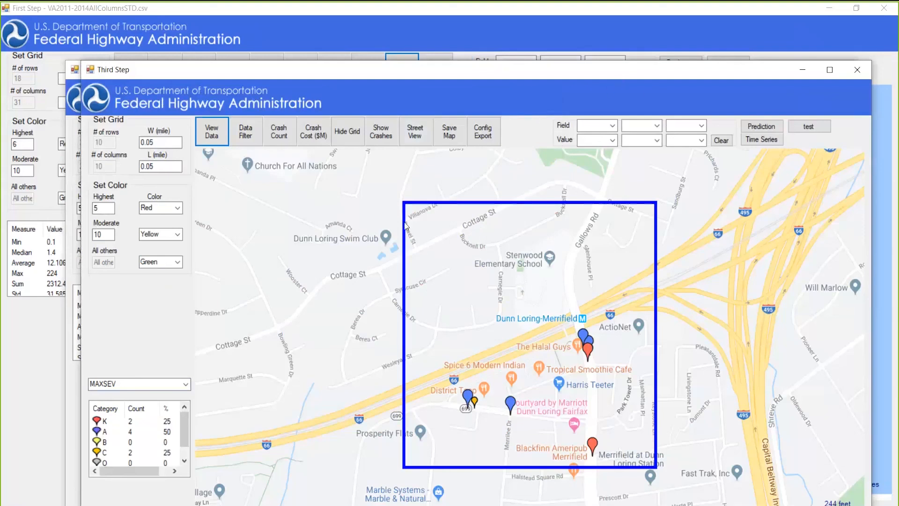
Close the third-step and second-step windows of the pedestrian analysis to return to the first-step map
left_click_drag(621, 75, 405, 223)
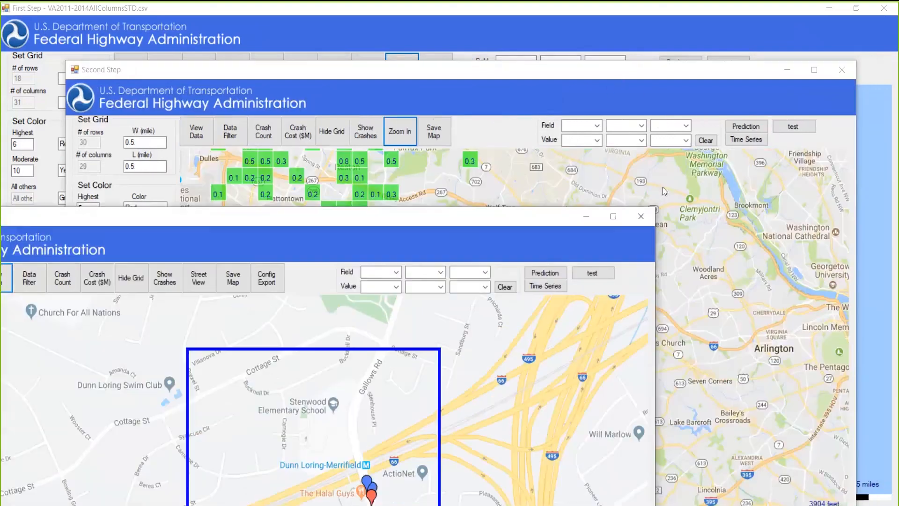
left_click(644, 218)
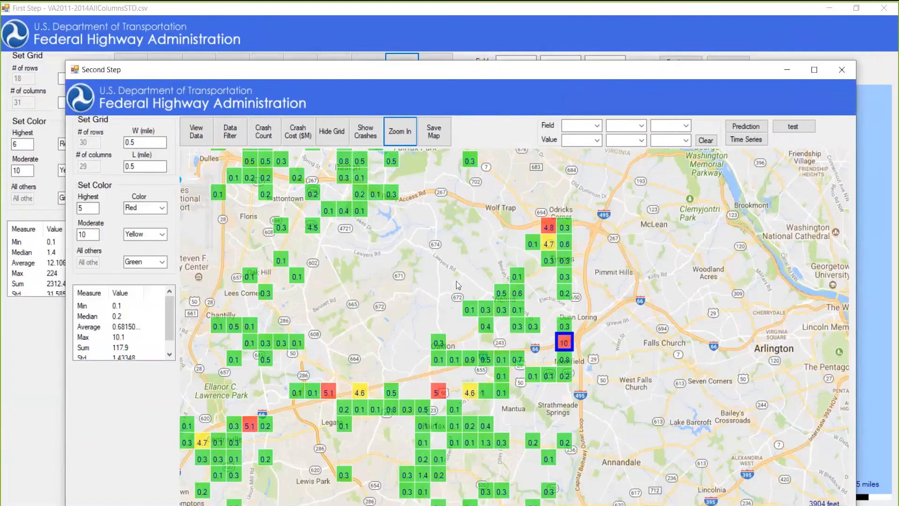
left_click_drag(749, 70, 606, 278)
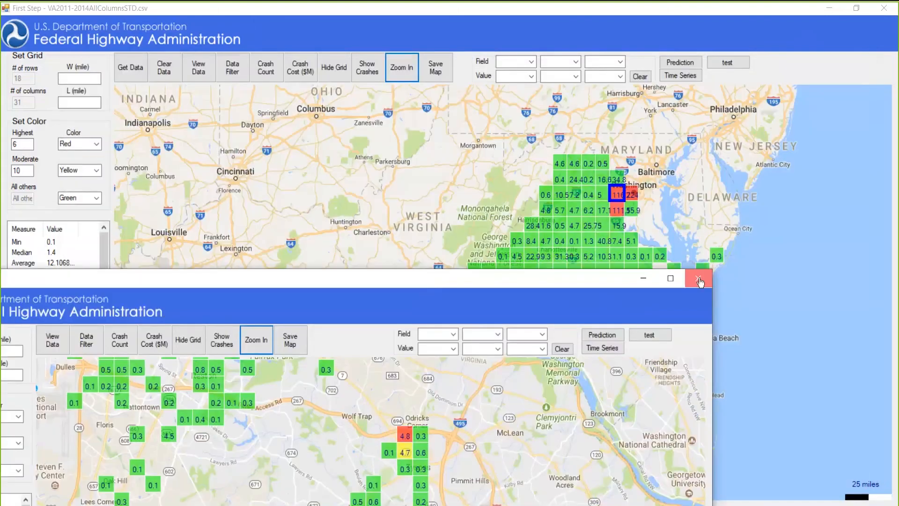
left_click(699, 279)
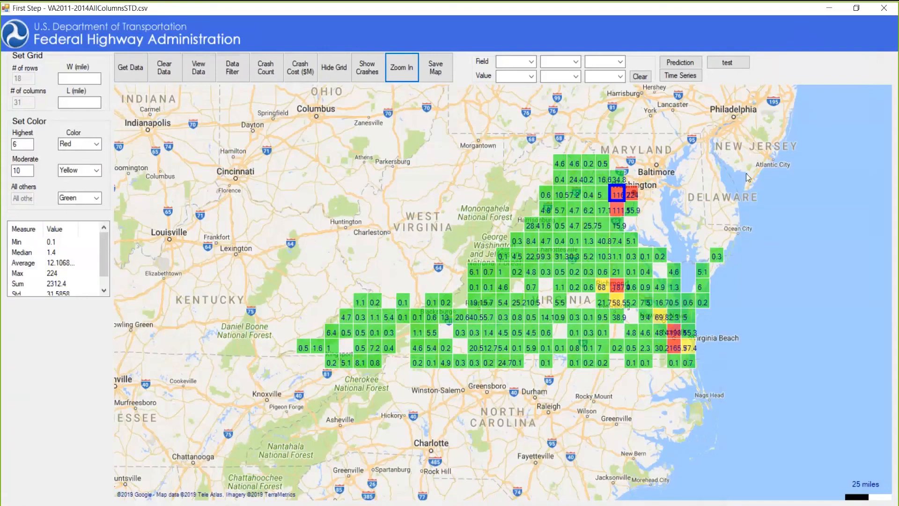